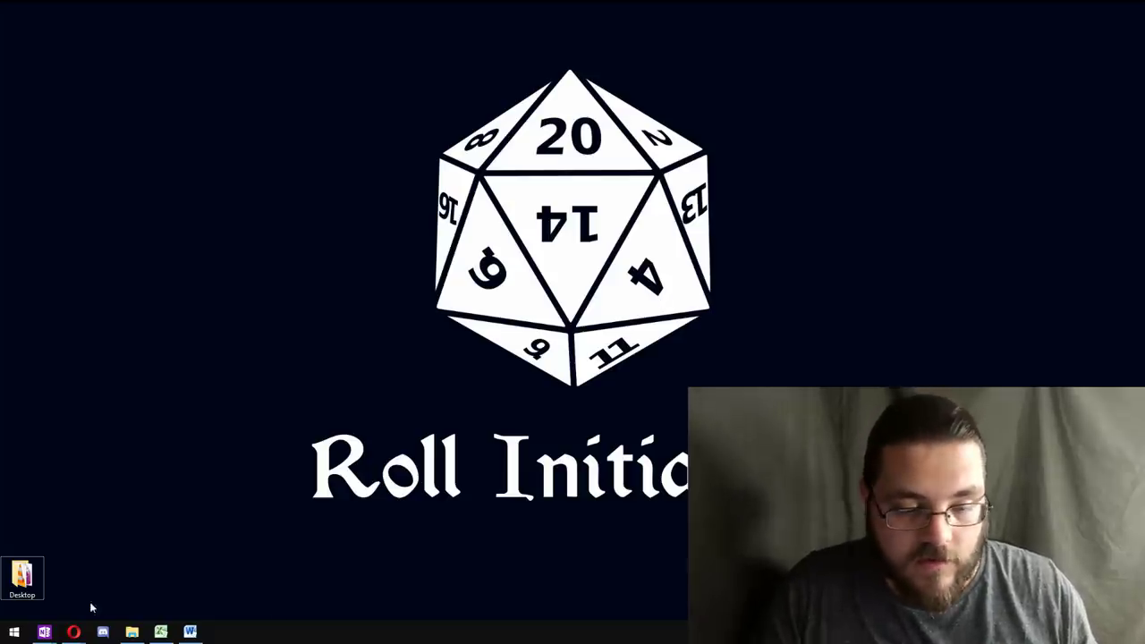
Bring up the OneNote download page in the browser, then minimize the browser to return to the desktop.
{"action": "mouse_move", "coordinate": [74, 632]}
{"action": "left_click", "coordinate": [190, 581]}
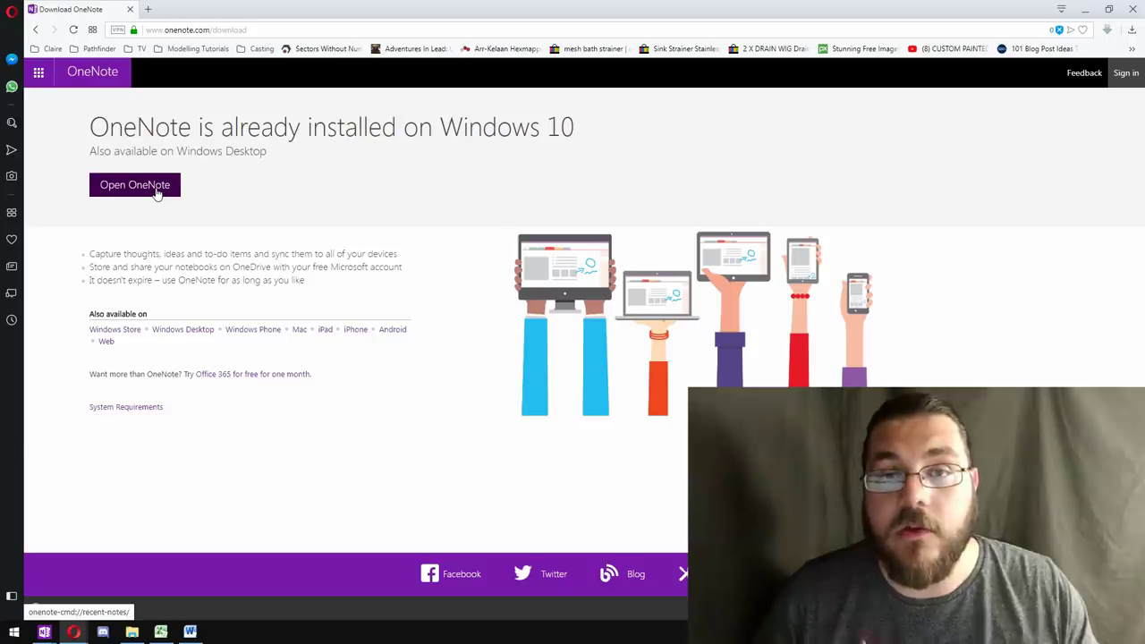
{"action": "left_click", "coordinate": [1085, 9]}
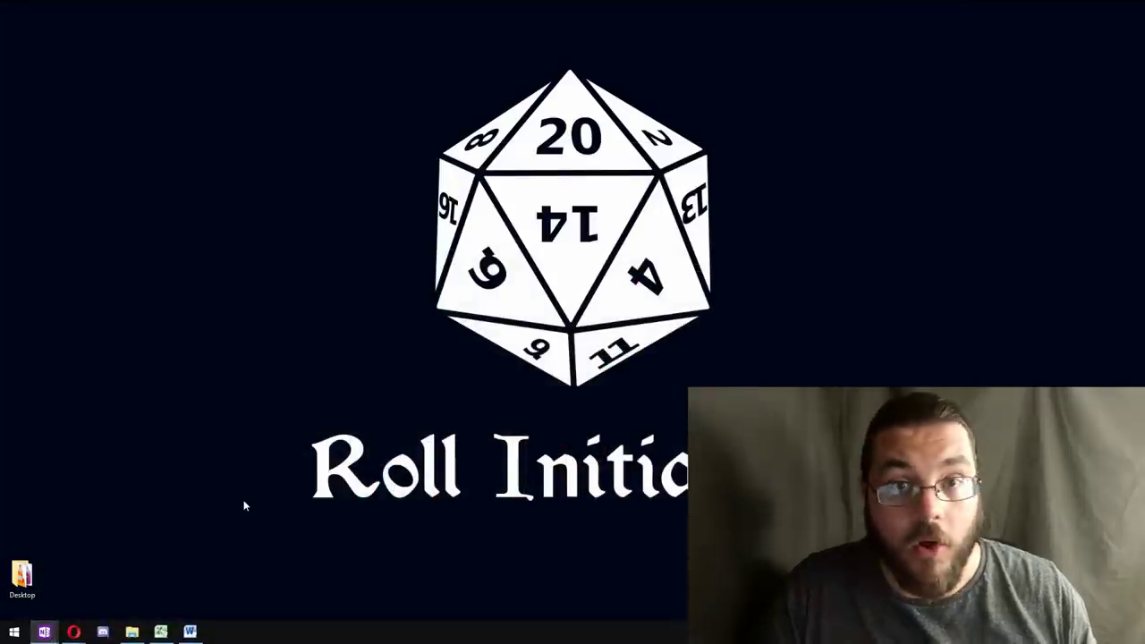
Switch to the Youtube Test 1 notebook and add a new section with Ctrl+T.
{"action": "mouse_move", "coordinate": [44, 632]}
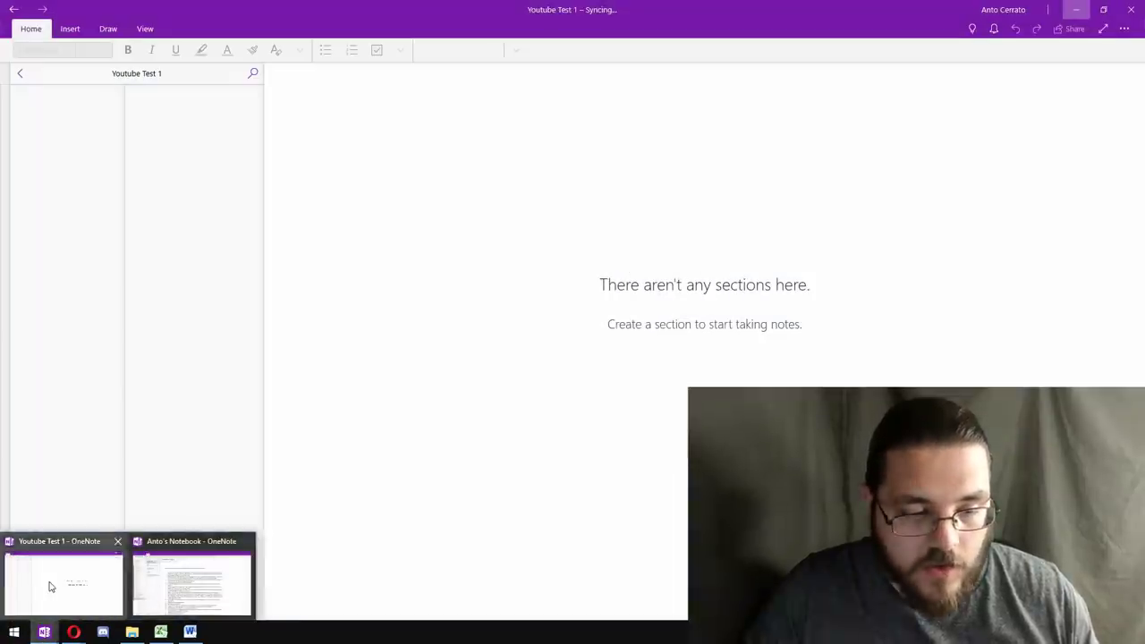
{"action": "left_click", "coordinate": [50, 587]}
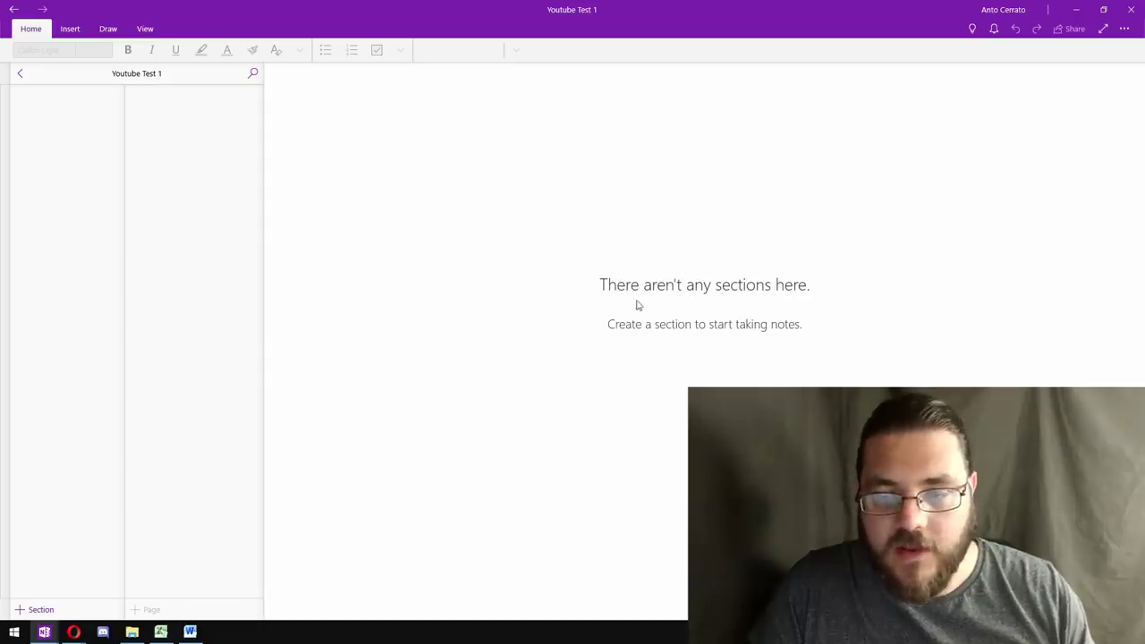
{"action": "key", "text": "ctrl+t"}
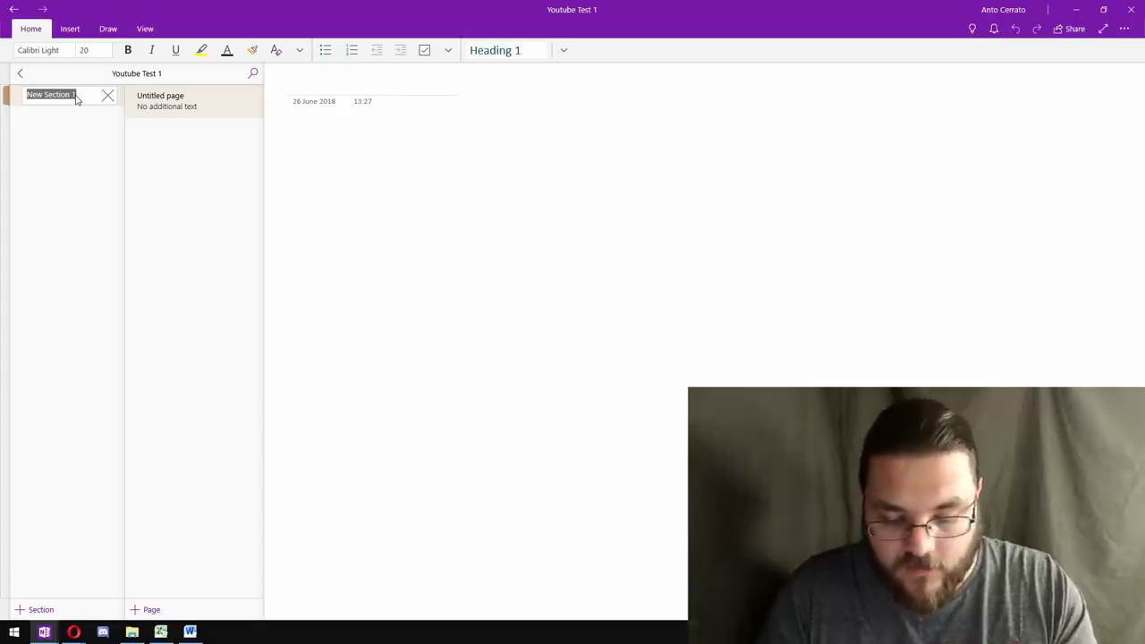
Name the new section 'The Players'.
{"action": "type", "text": "The Players"}
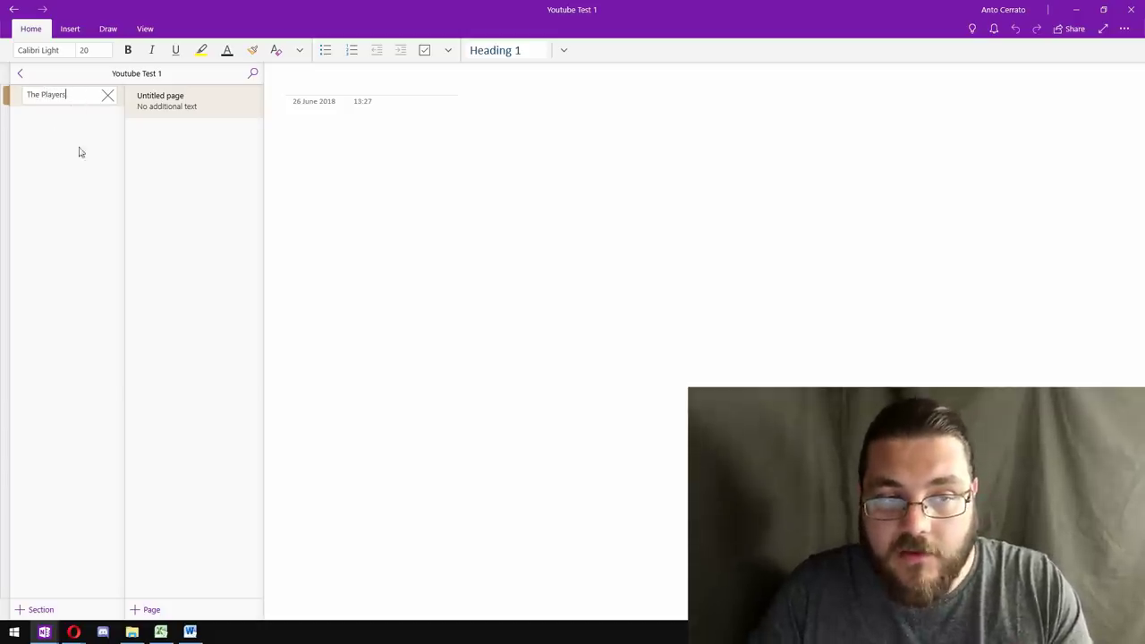
{"action": "key", "text": "Return"}
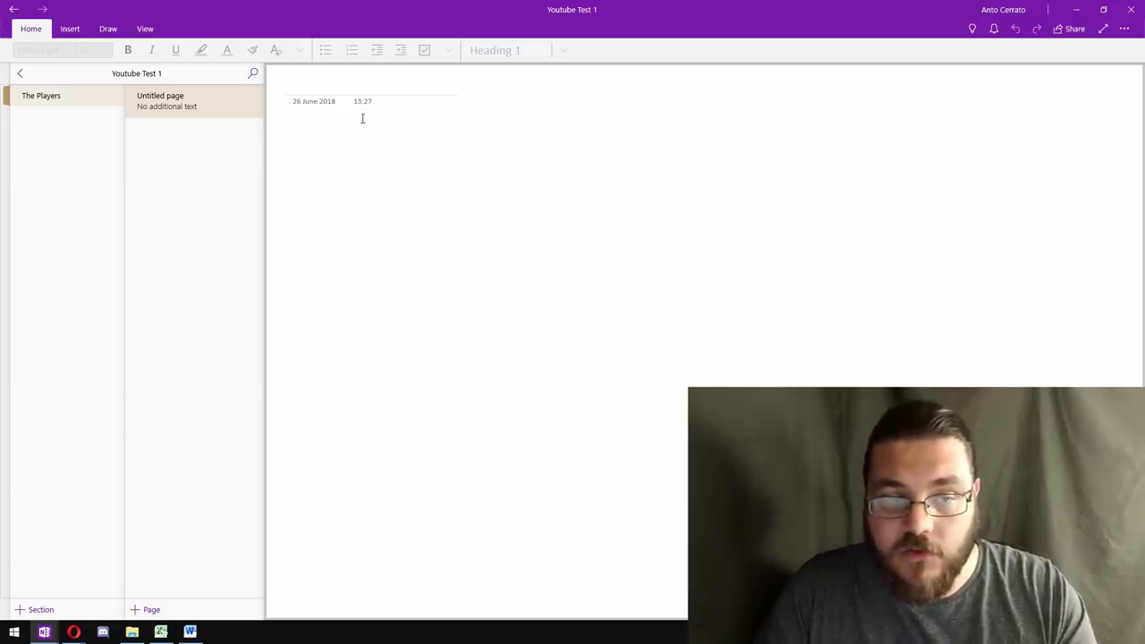
{"action": "right_click", "coordinate": [180, 107]}
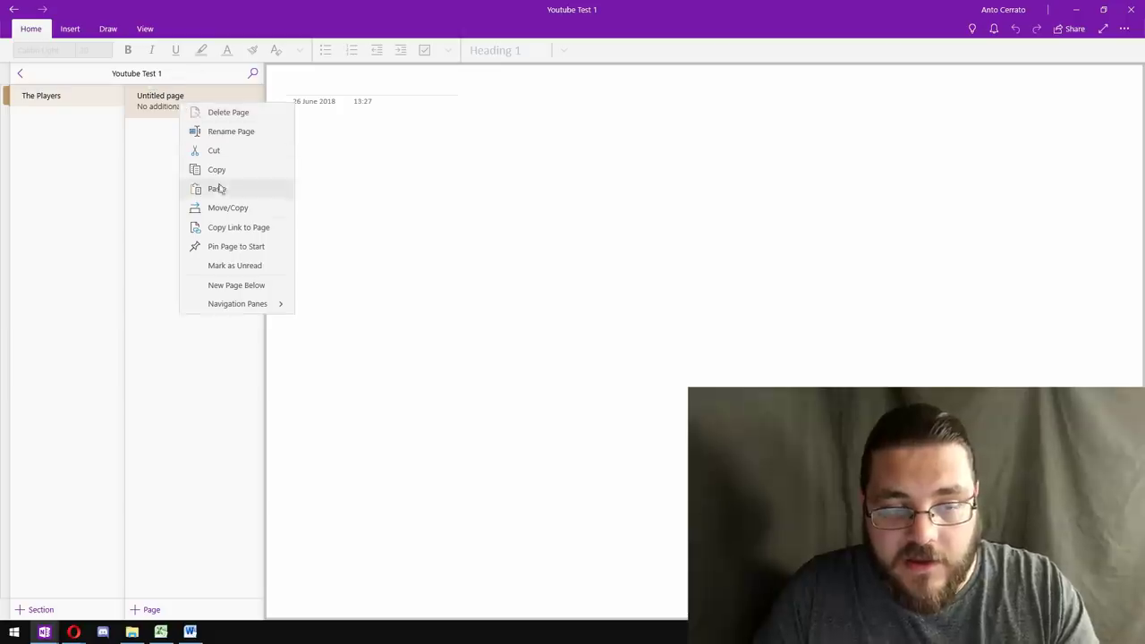
{"action": "left_click", "coordinate": [263, 311]}
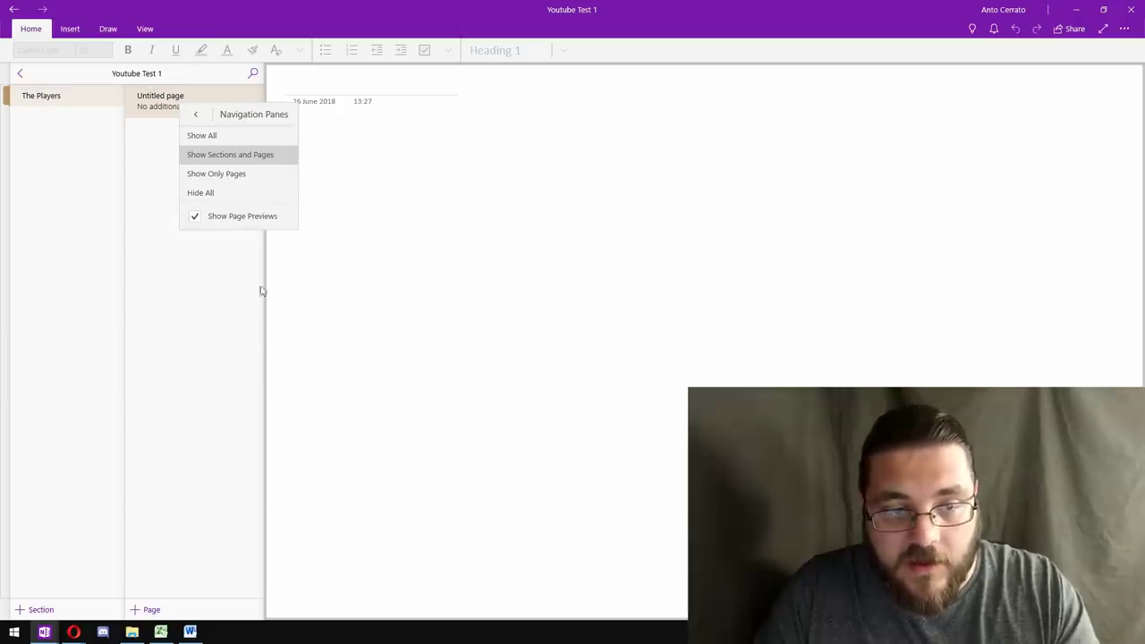
{"action": "left_click", "coordinate": [214, 254]}
{"action": "left_click", "coordinate": [316, 88]}
Title the page 'Badaar' and type 'Knight' in the page body.
{"action": "type", "text": "Bad"}
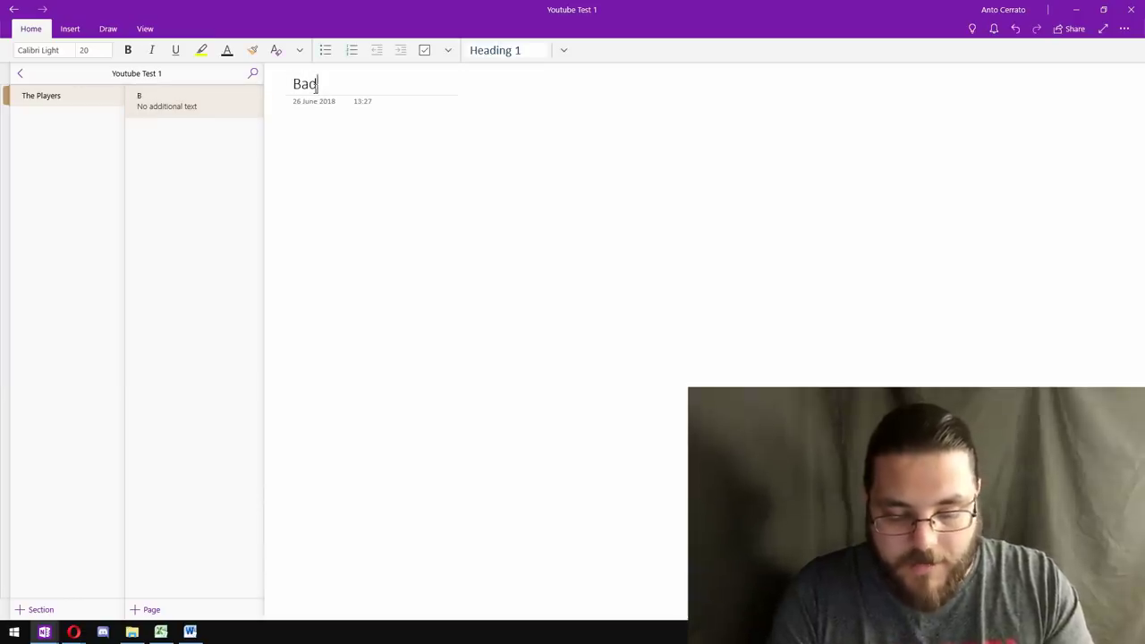
{"action": "type", "text": "aar"}
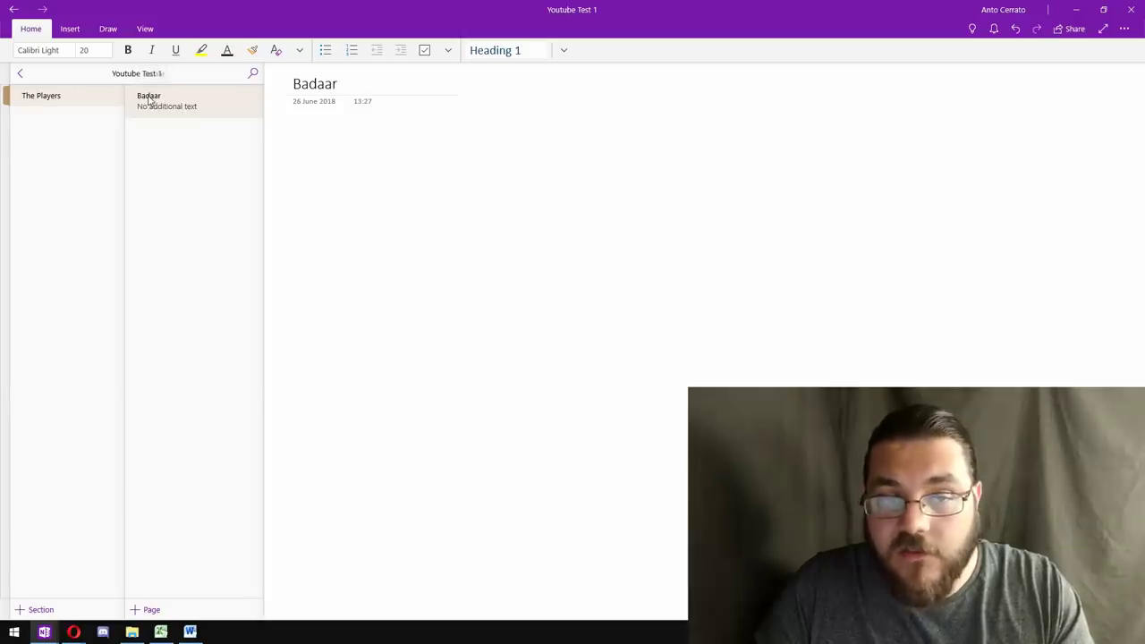
{"action": "key", "text": "Return"}
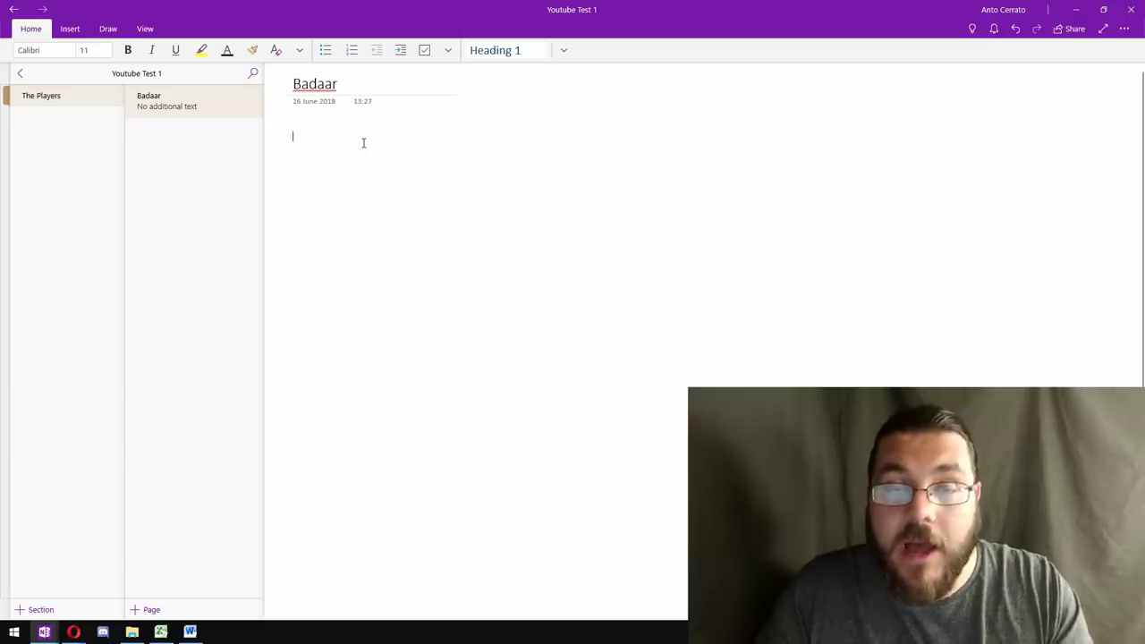
{"action": "type", "text": "Knight"}
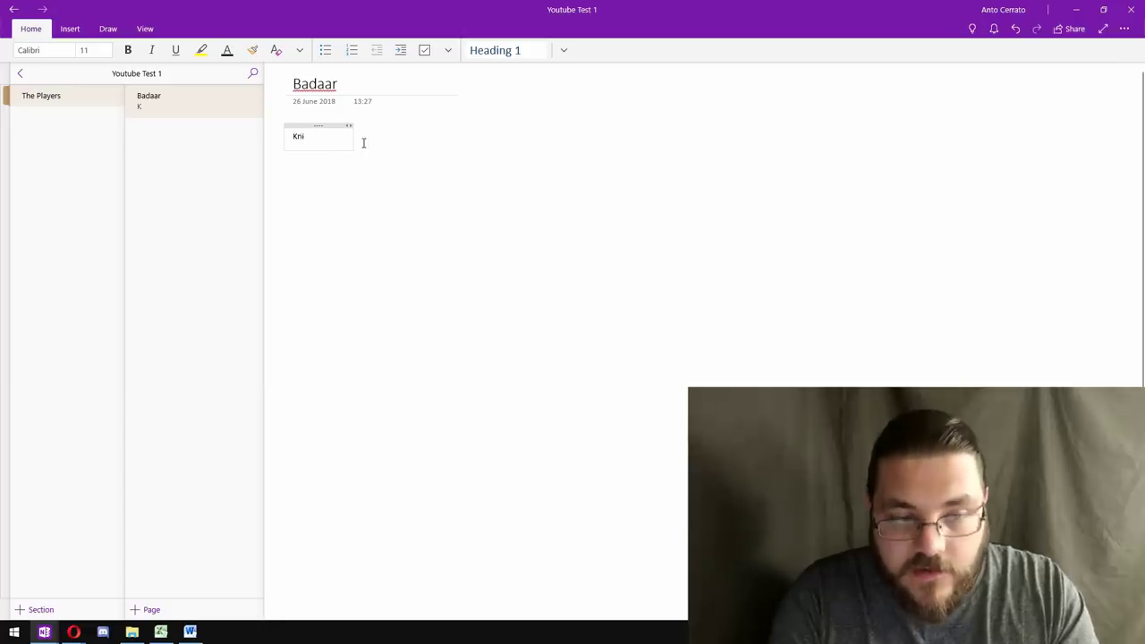
Select and delete the word 'Knight', leaving the page body empty.
{"action": "left_click", "coordinate": [423, 164]}
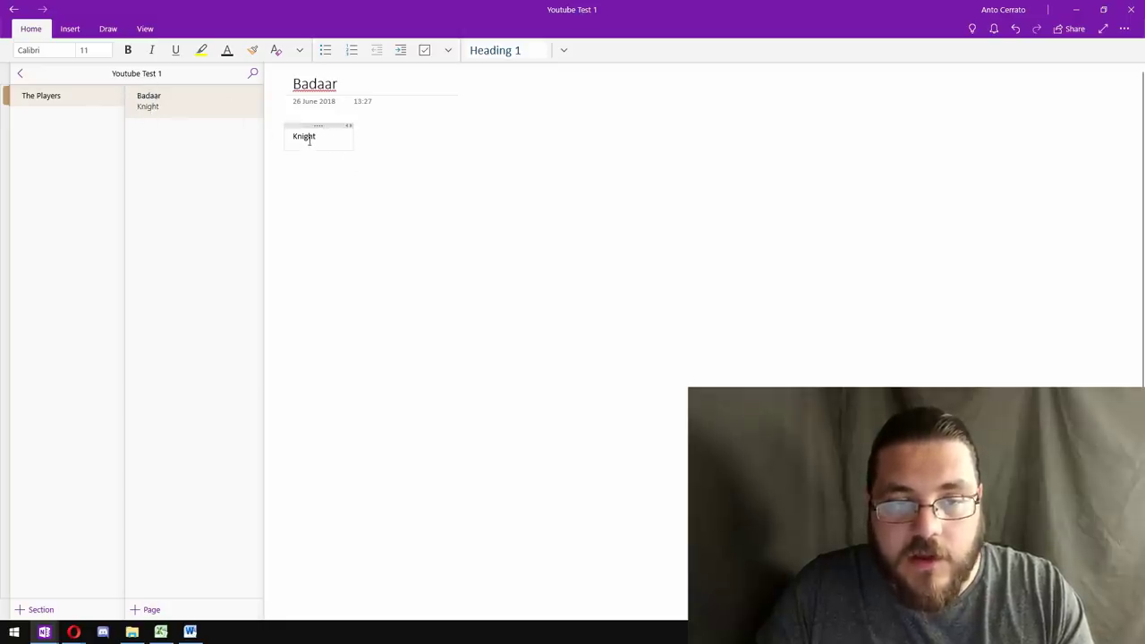
{"action": "left_click_drag", "start_coordinate": [276, 137], "coordinate": [338, 156]}
{"action": "key", "text": "BackSpace"}
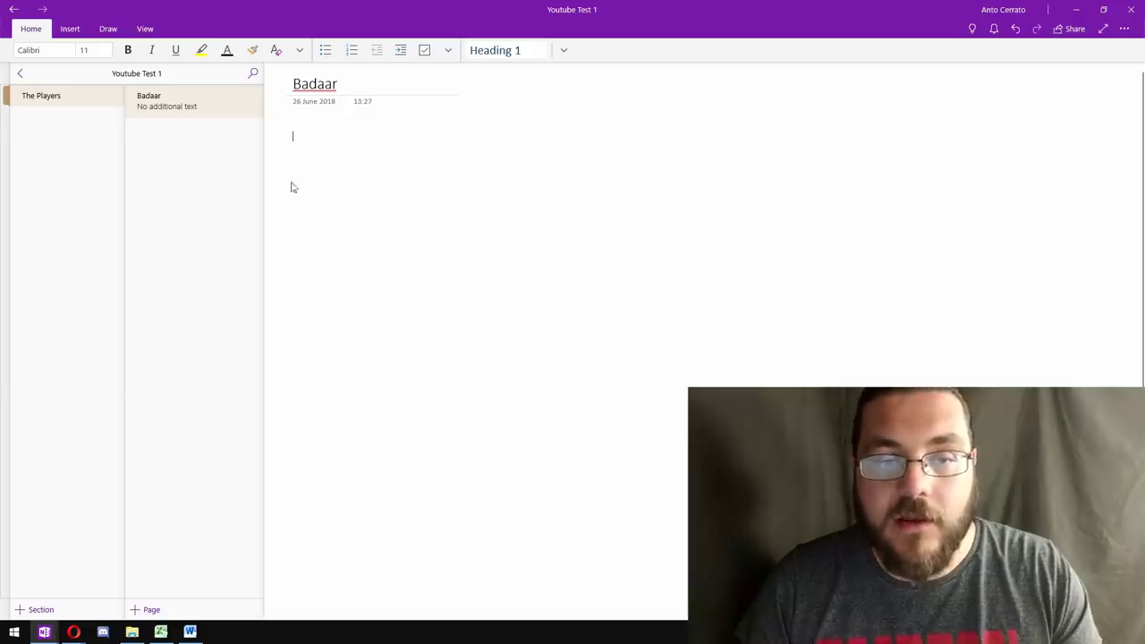
Insert the picture Badaar.jpg from the Player Characters folder onto the Badaar page.
{"action": "key", "text": "alt+d"}
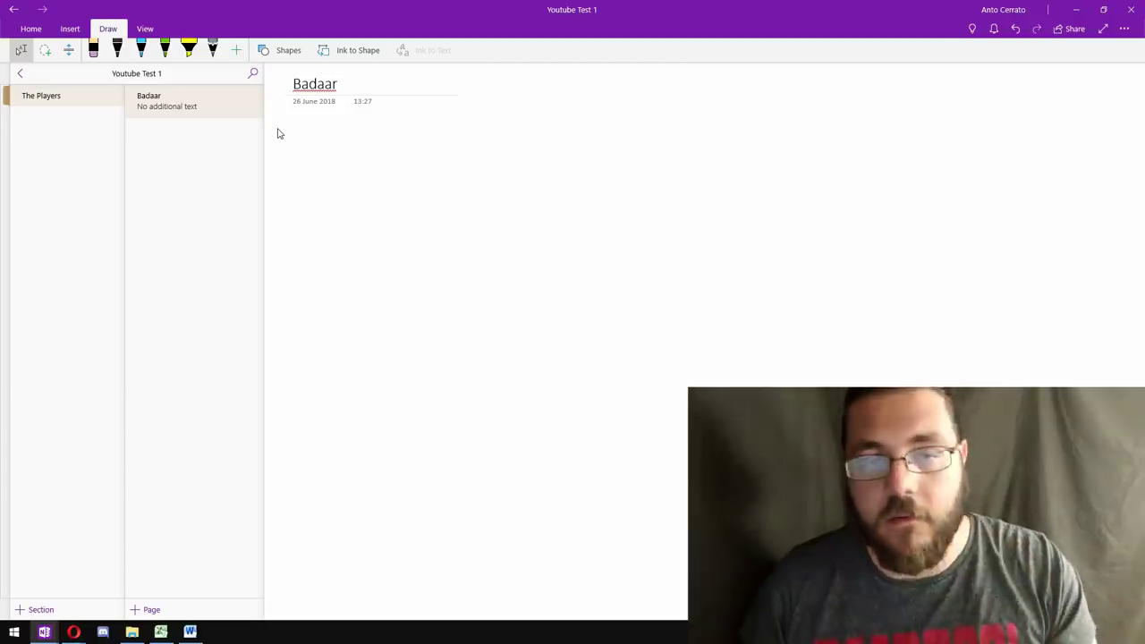
{"action": "left_click", "coordinate": [70, 31]}
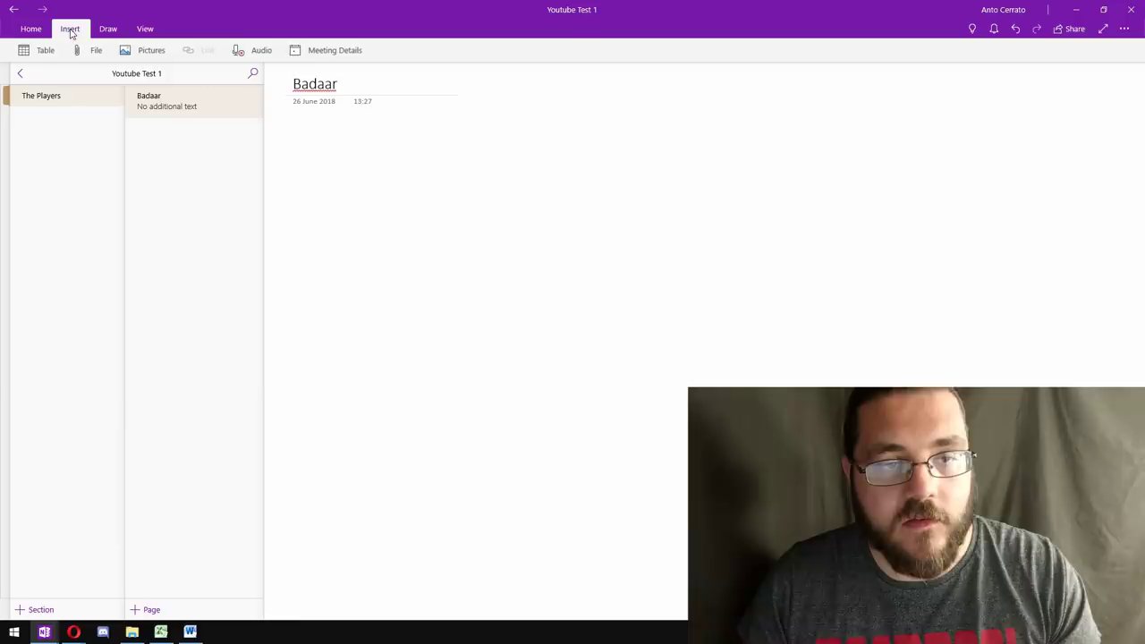
{"action": "left_click", "coordinate": [154, 51]}
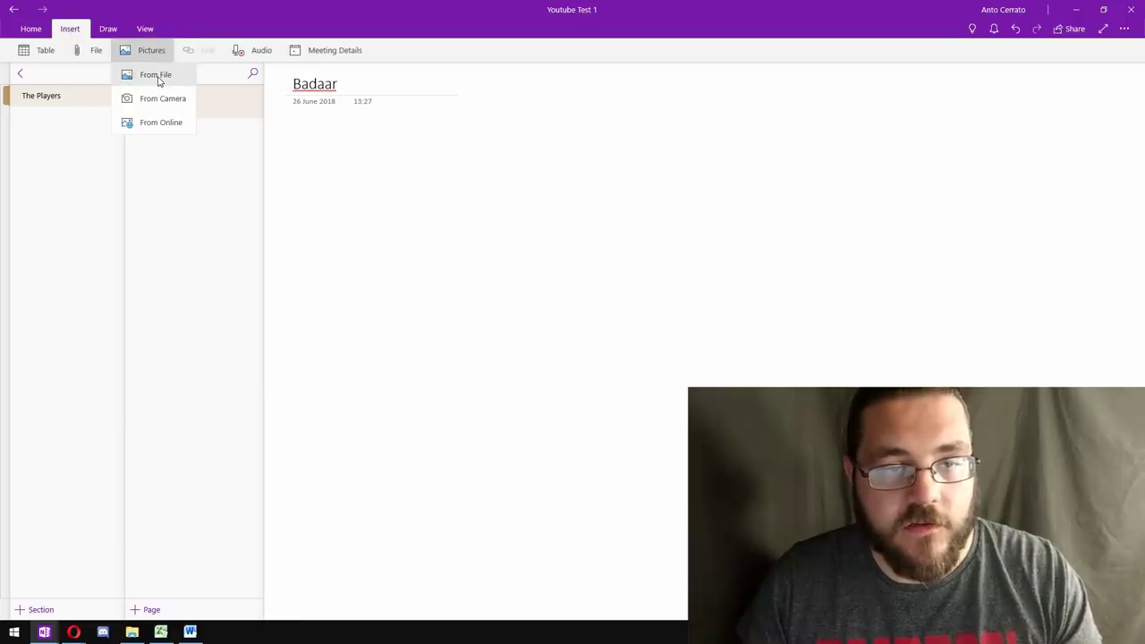
{"action": "left_click", "coordinate": [155, 76]}
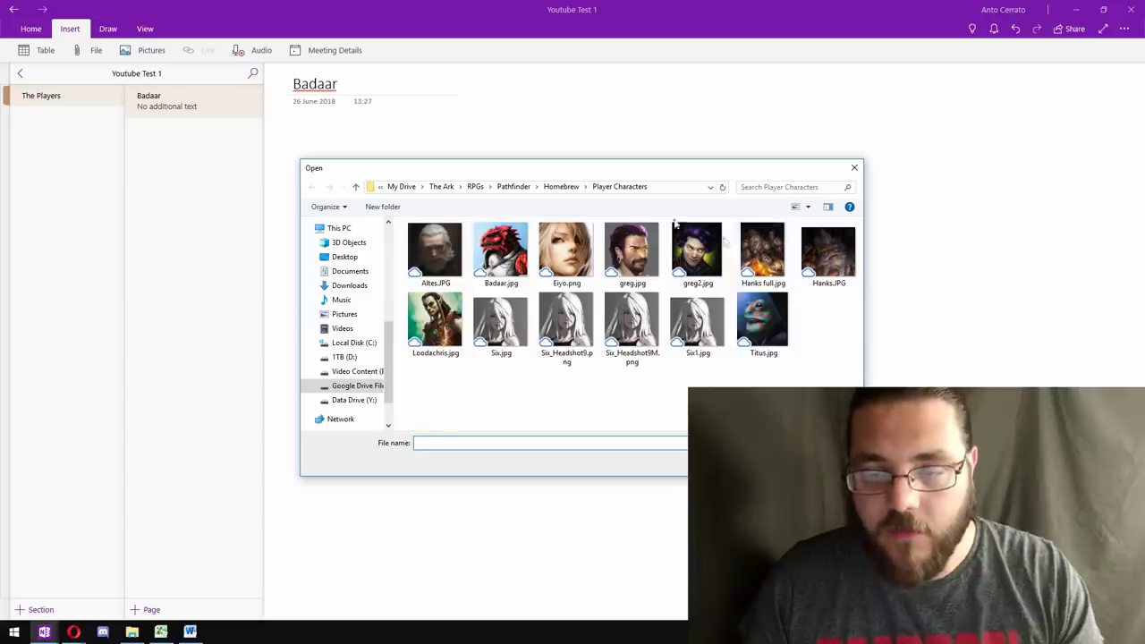
{"action": "left_click", "coordinate": [501, 252]}
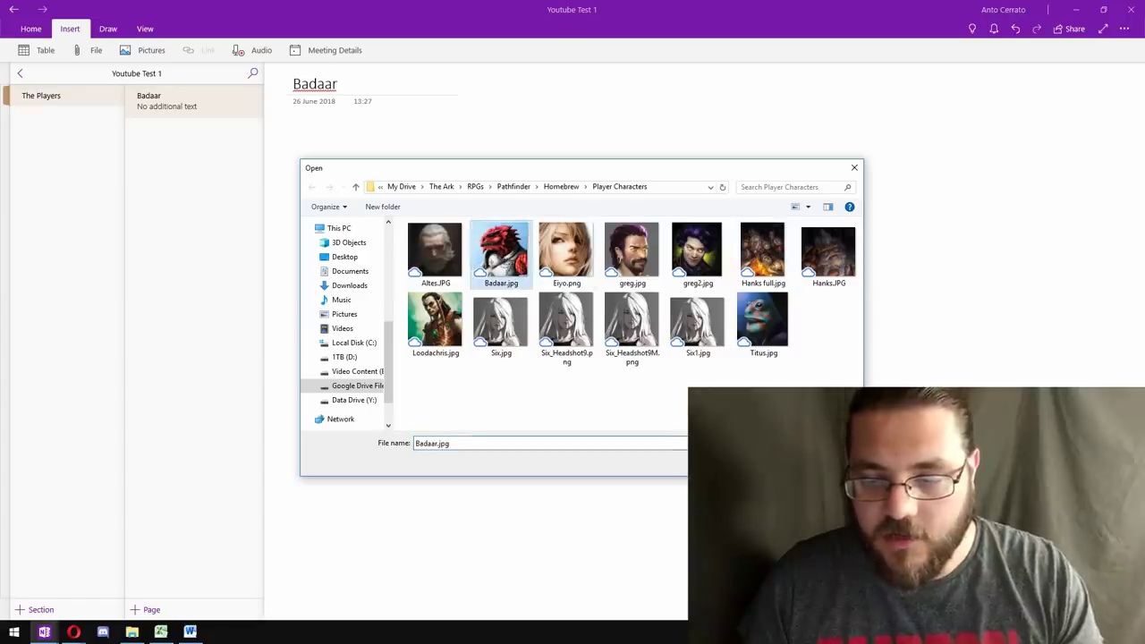
{"action": "key", "text": "Return"}
{"action": "left_click", "coordinate": [394, 142]}
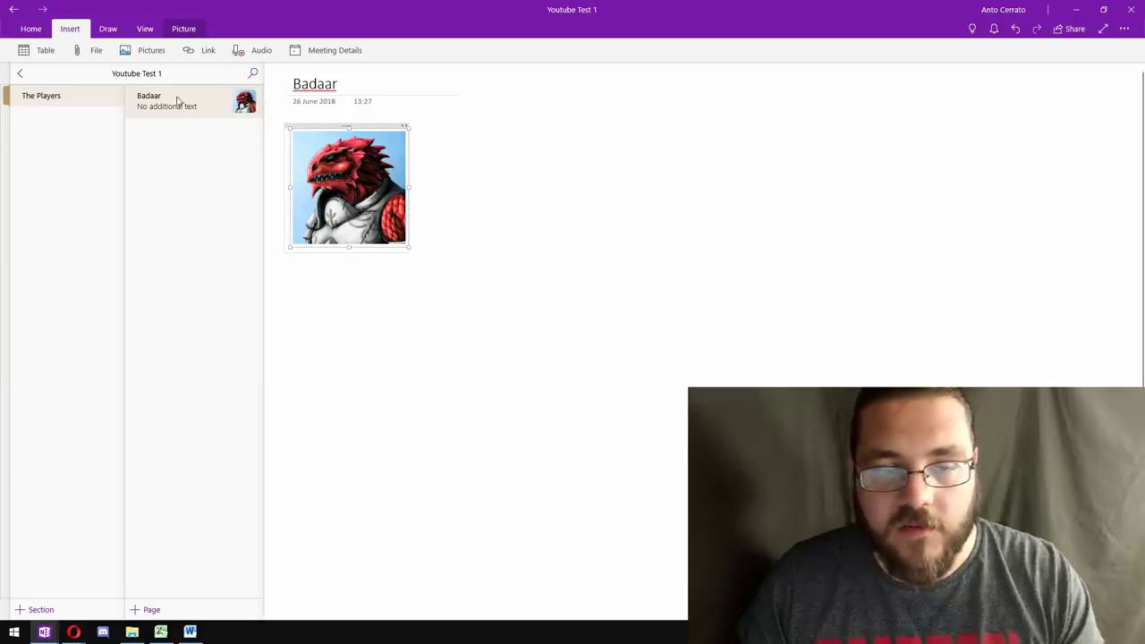
Enlarge the dragon portrait to about twice its size and move it just below the date.
{"action": "left_click_drag", "start_coordinate": [409, 250], "coordinate": [504, 358]}
{"action": "left_click", "coordinate": [640, 291]}
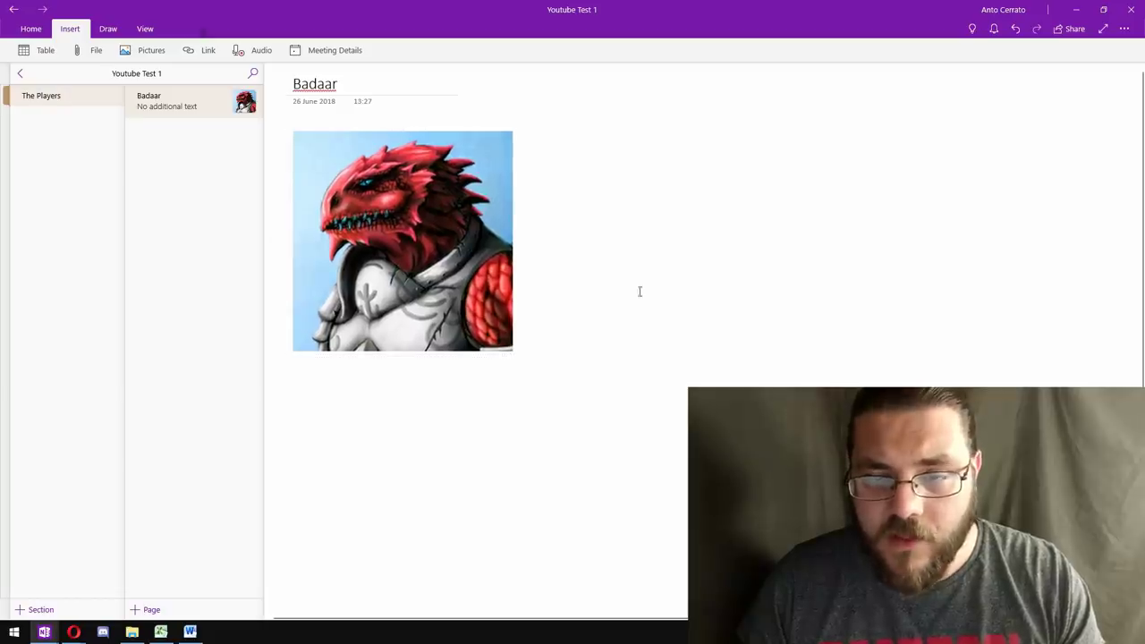
{"action": "left_click", "coordinate": [403, 146]}
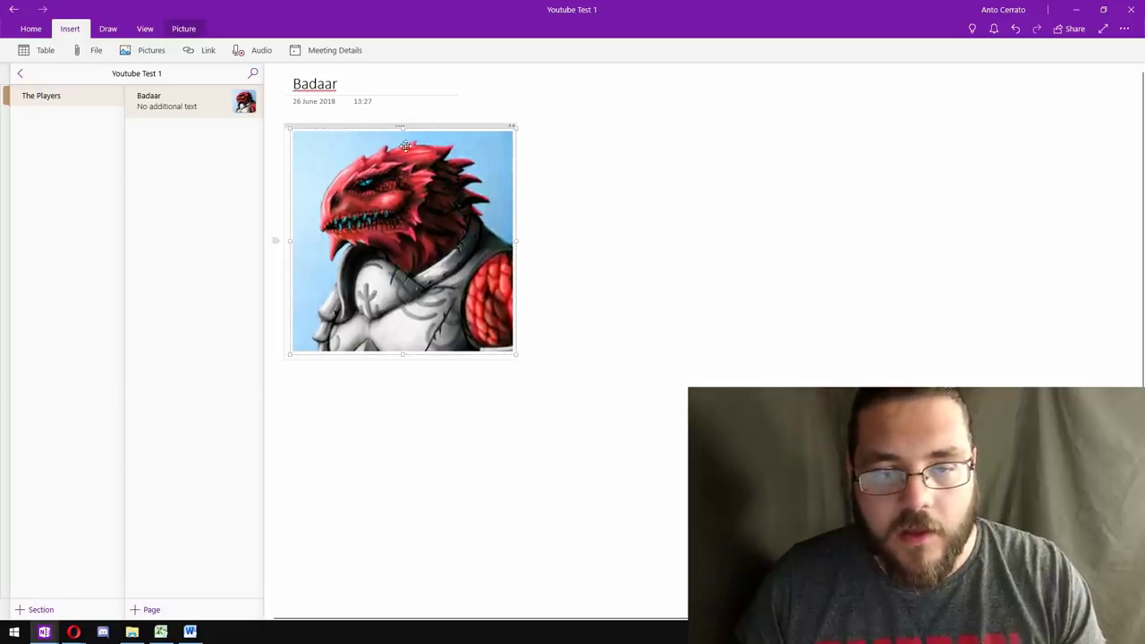
{"action": "left_click_drag", "start_coordinate": [412, 124], "coordinate": [411, 110]}
{"action": "left_click", "coordinate": [629, 171]}
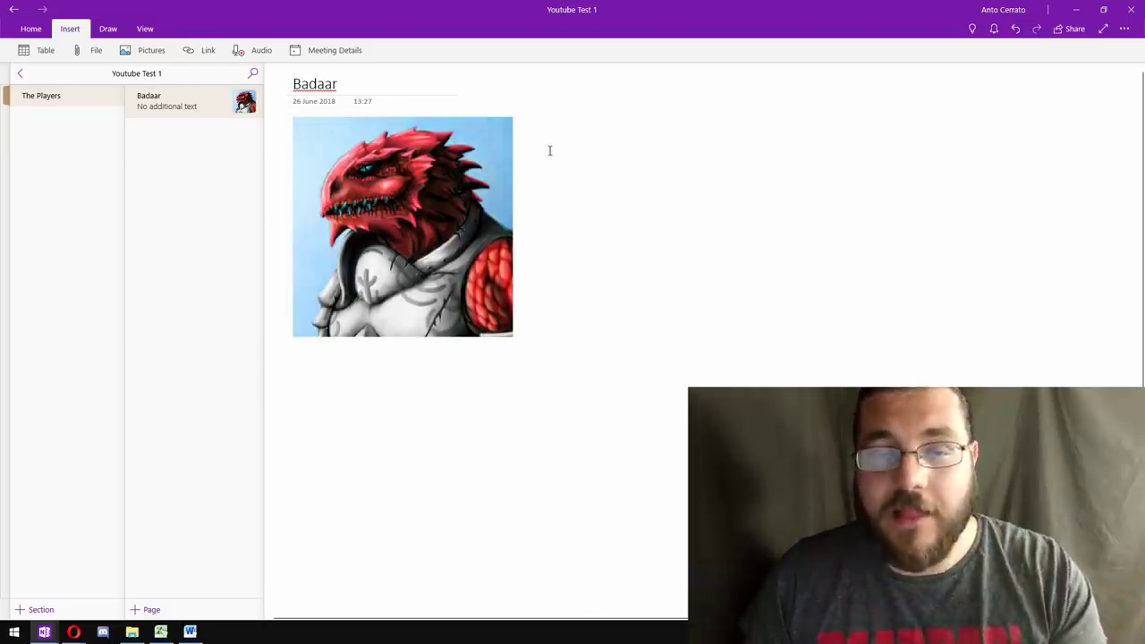
{"action": "left_click", "coordinate": [436, 167]}
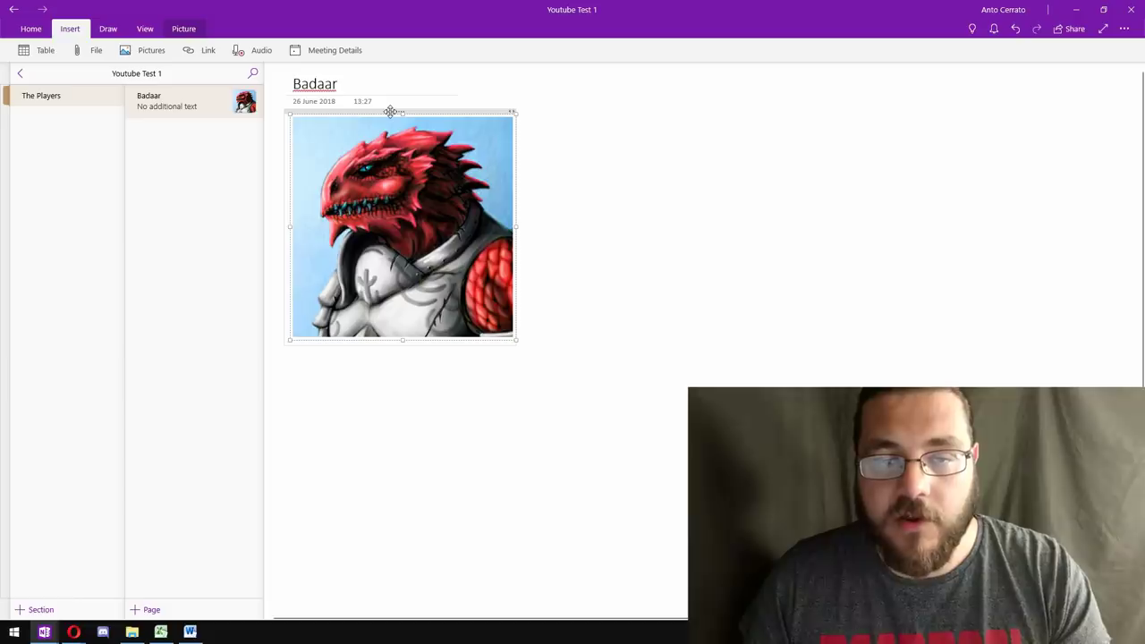
{"action": "mouse_move", "coordinate": [390, 109]}
{"action": "left_mouse_down"}
{"action": "mouse_move", "coordinate": [785, 238]}
{"action": "mouse_move", "coordinate": [263, 188]}
{"action": "mouse_move", "coordinate": [325, 95]}
{"action": "mouse_move", "coordinate": [366, 113]}
{"action": "mouse_move", "coordinate": [388, 108]}
{"action": "left_mouse_up"}
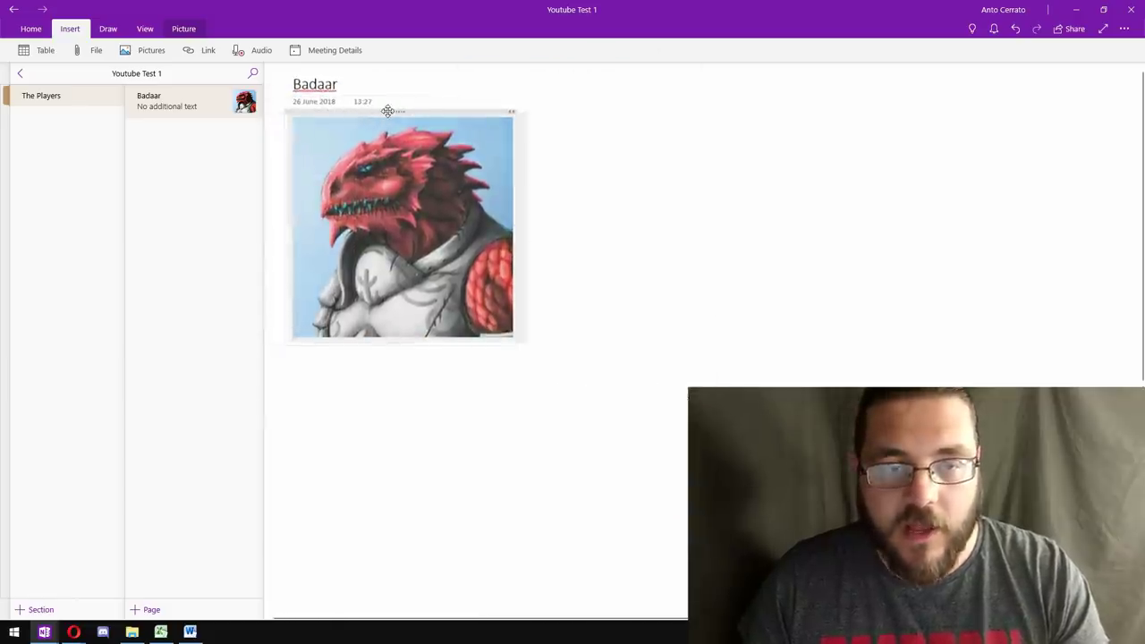